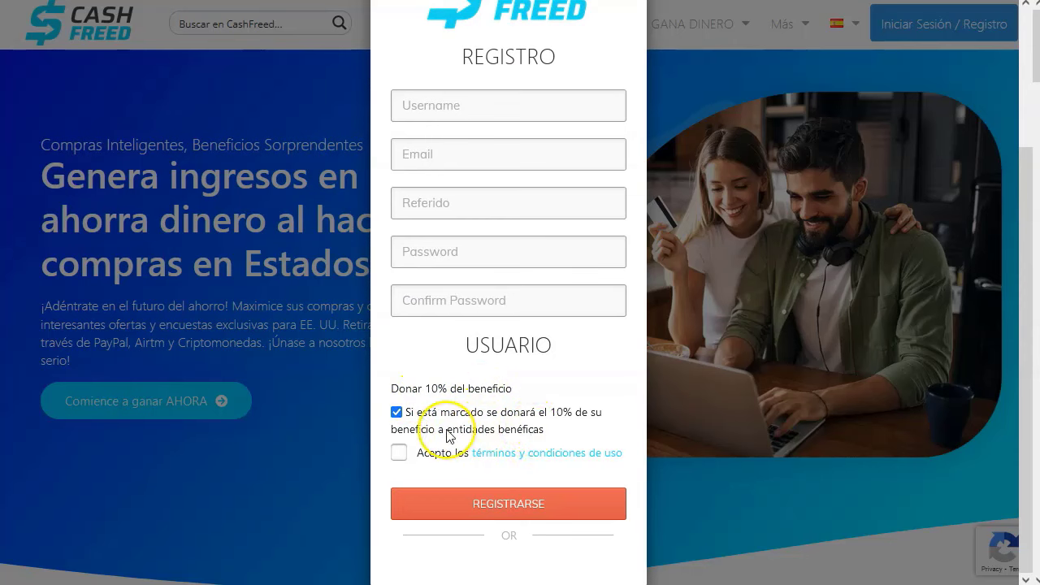
Accept the terms and conditions of use in the registration form, and switch to the sign-in form
left_click(398, 453)
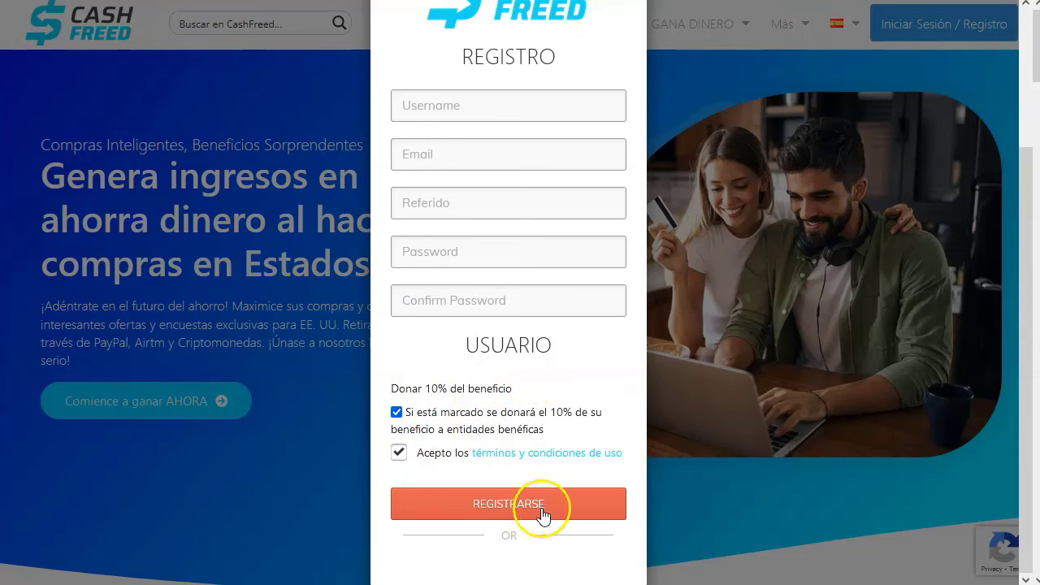
scroll(455, 499, "down", 2)
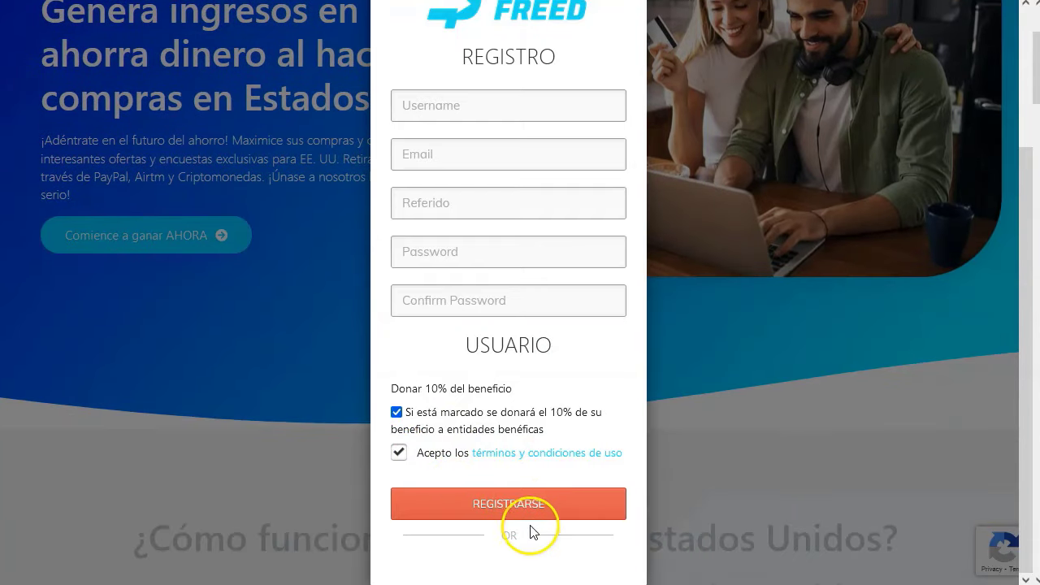
scroll(510, 390, "up", 2)
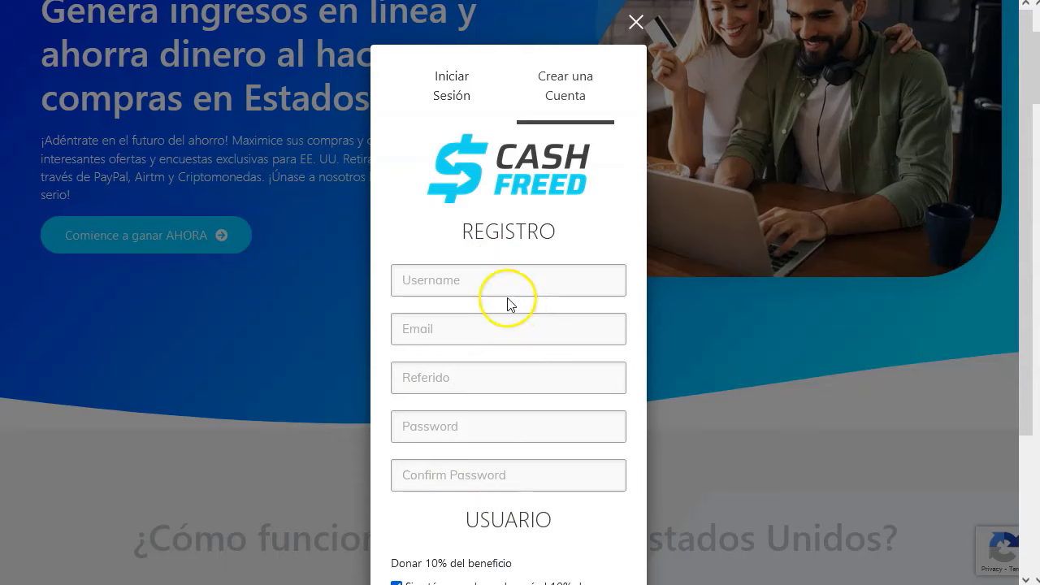
scroll(487, 402, "down", 1)
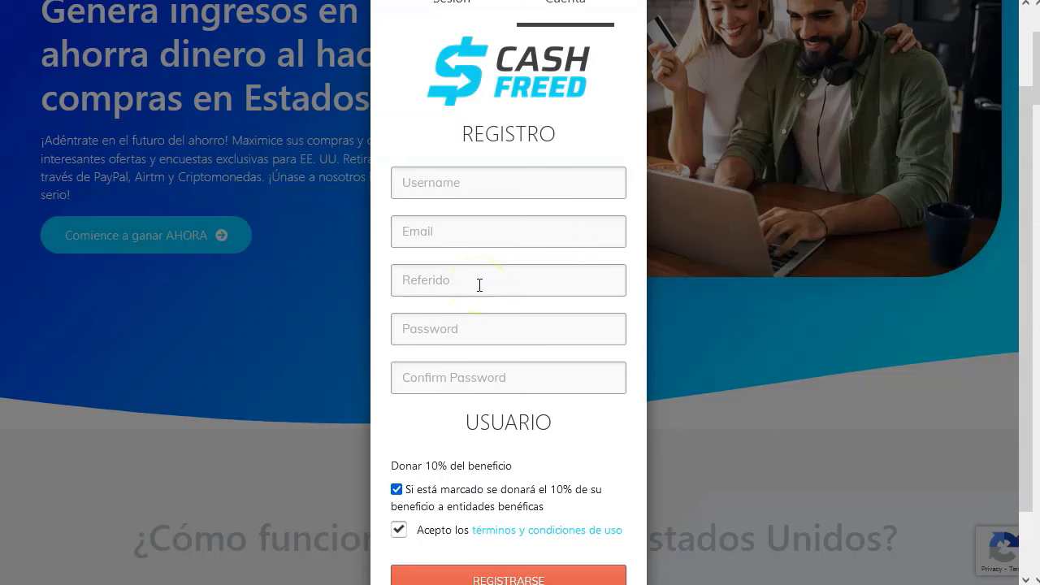
scroll(479, 284, "up", 1)
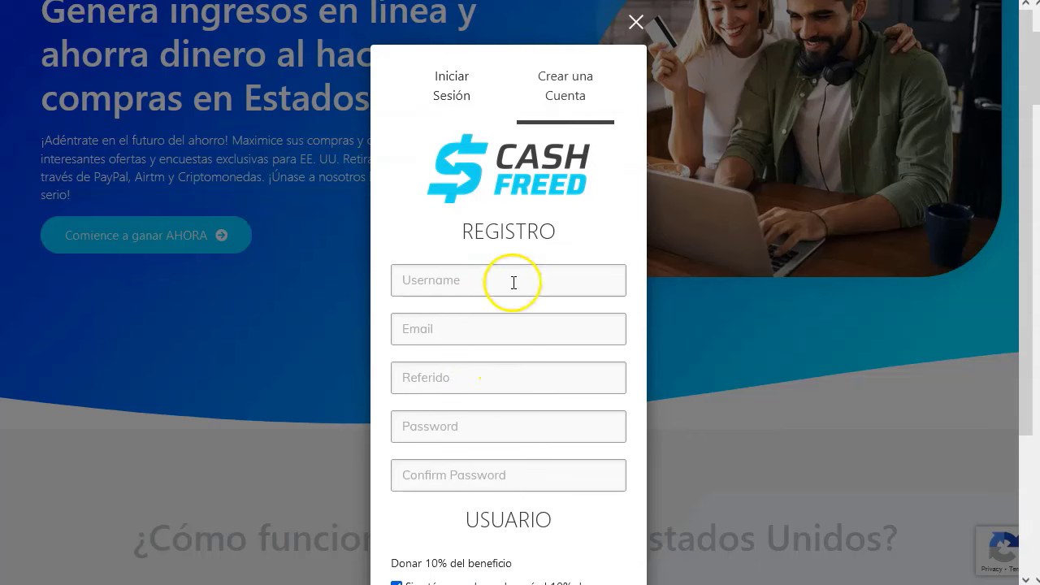
left_click(451, 91)
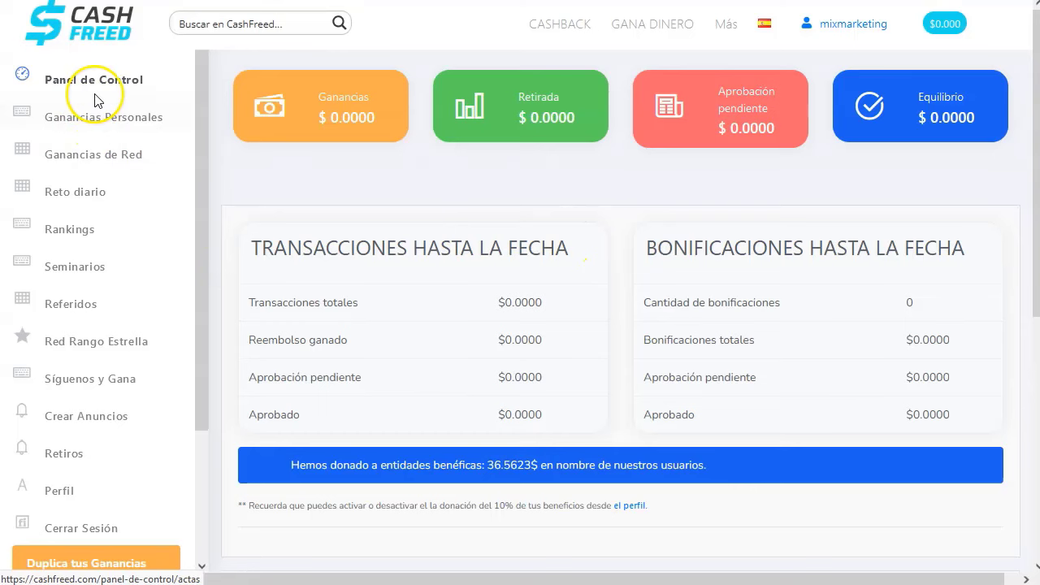
Open the ad creation page from the account dashboard
left_click(110, 462)
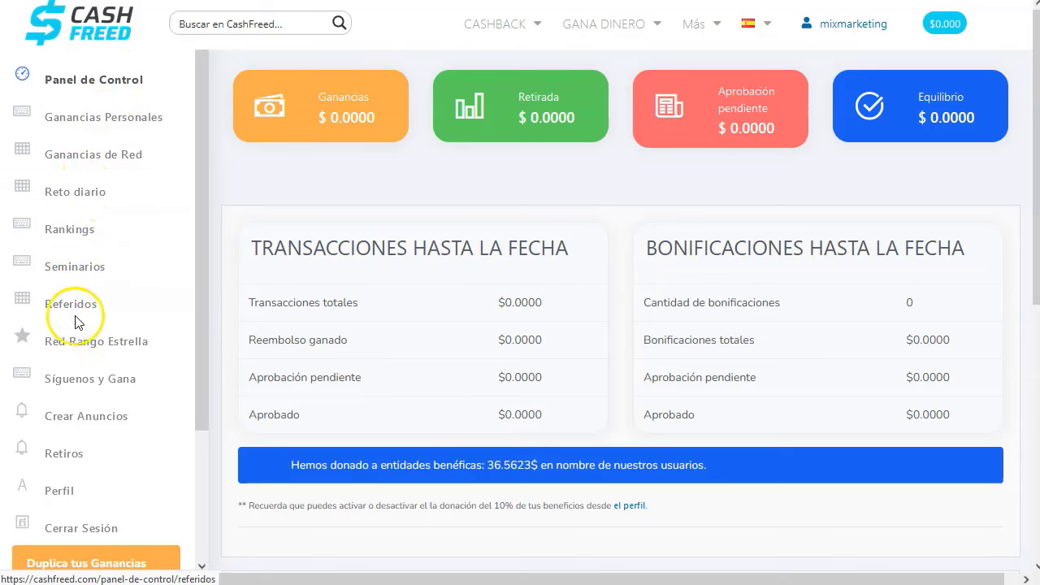
scroll(82, 341, "down", 1)
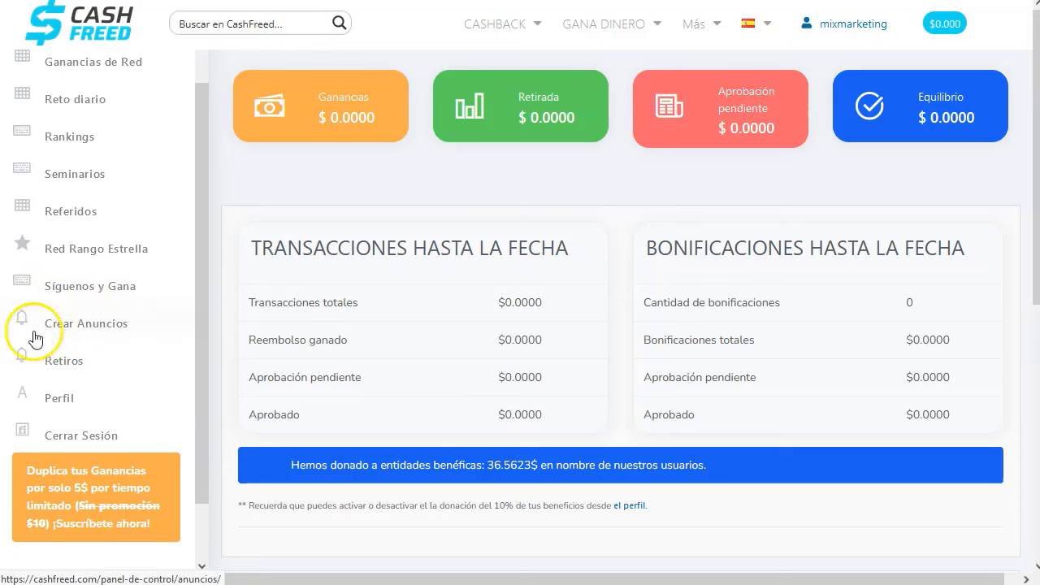
left_click(73, 331)
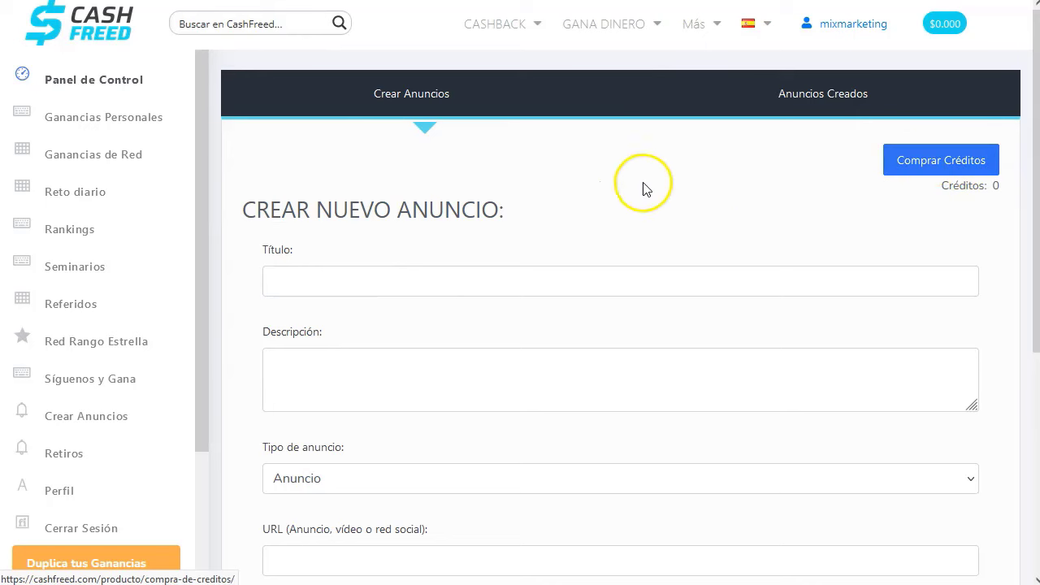
Title the new ad "platillas canva" and enter the description "Pack de plantillas de canva para creadores"
scroll(543, 213, "down", 1)
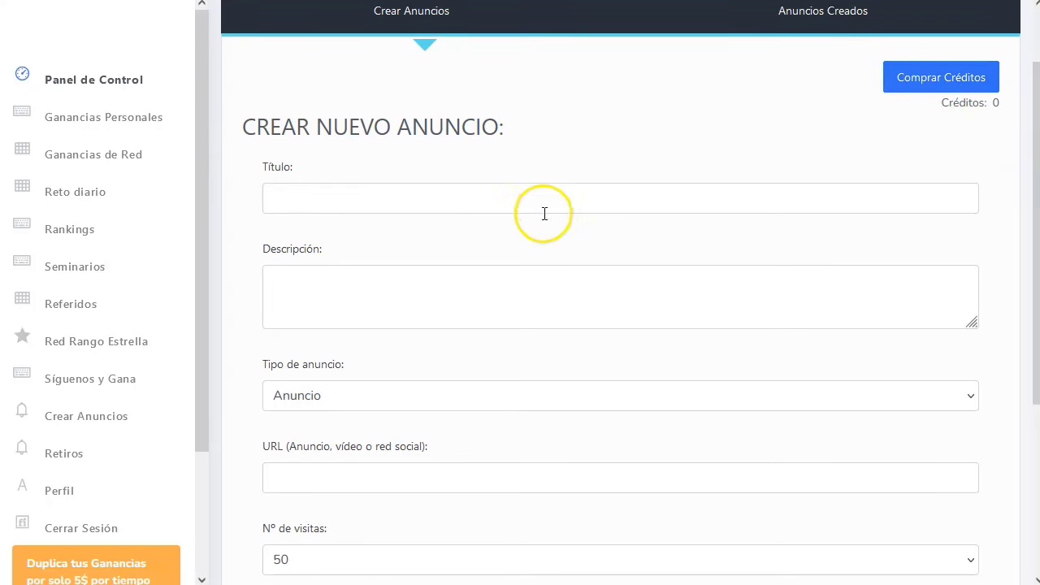
left_click(397, 202)
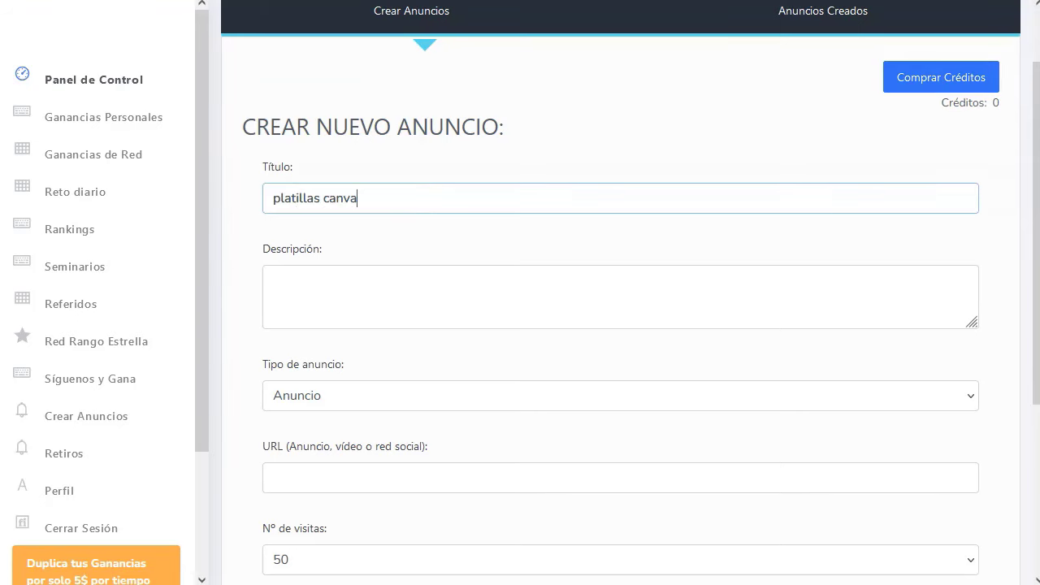
left_click(365, 288)
type("Pack de plantillas de canva para")
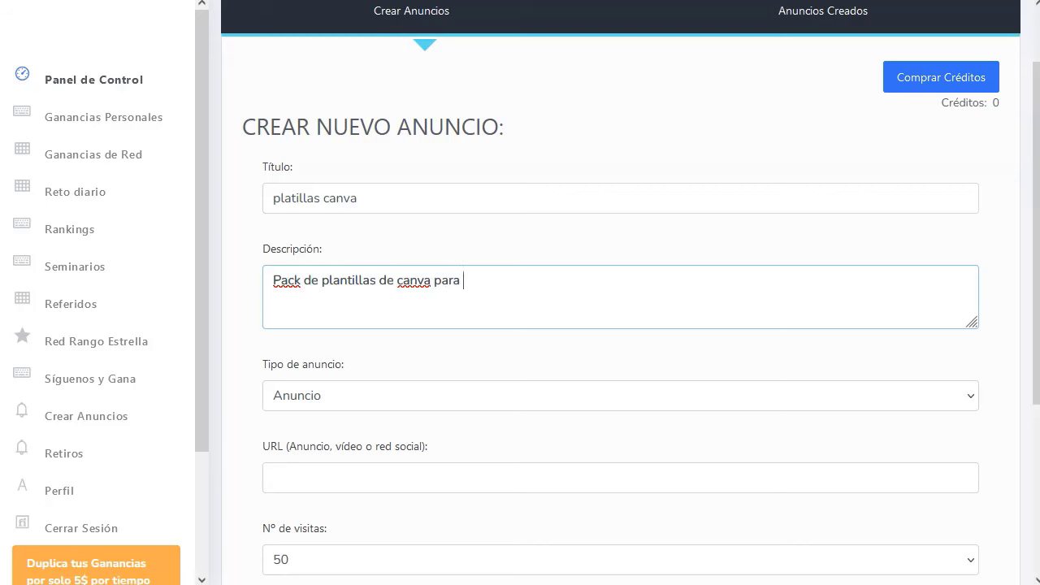
key("BackSpace")
key("BackSpace")
key("BackSpace")
key("BackSpace")
key("BackSpace")
key("BackSpace")
type("dores")
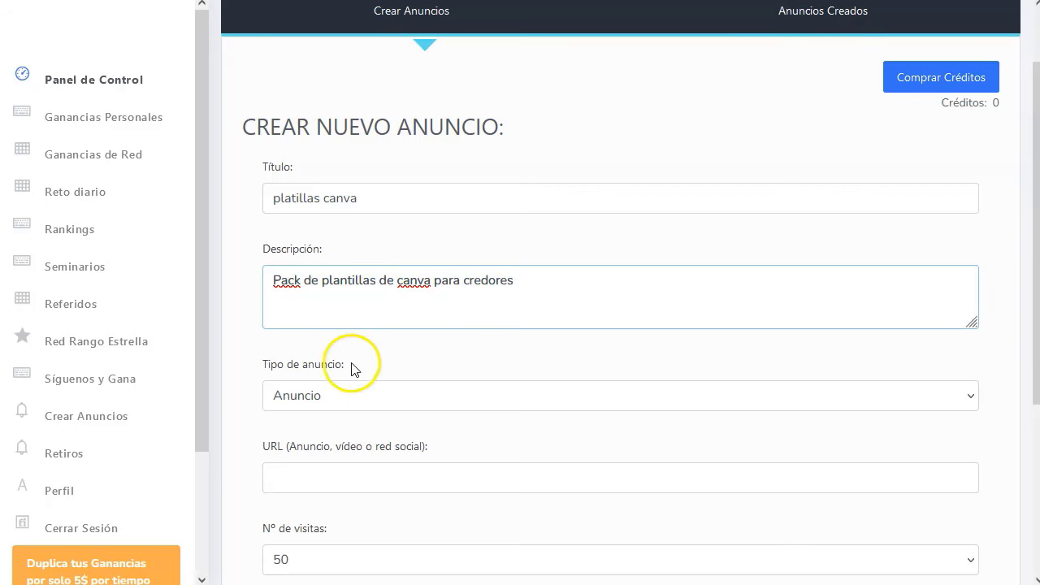
scroll(346, 349, "down", 2)
scroll(435, 290, "down", 1)
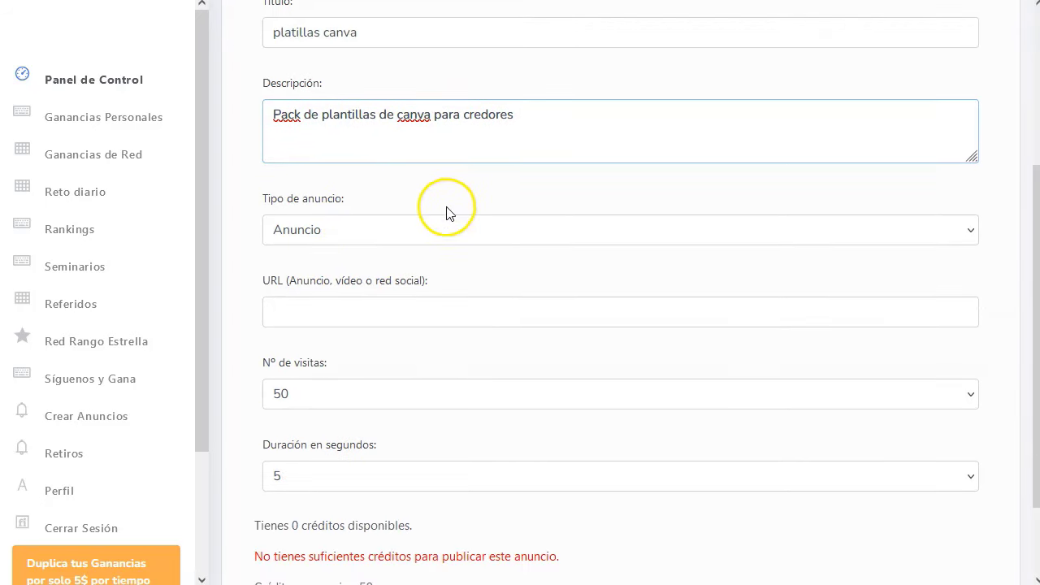
left_click(390, 230)
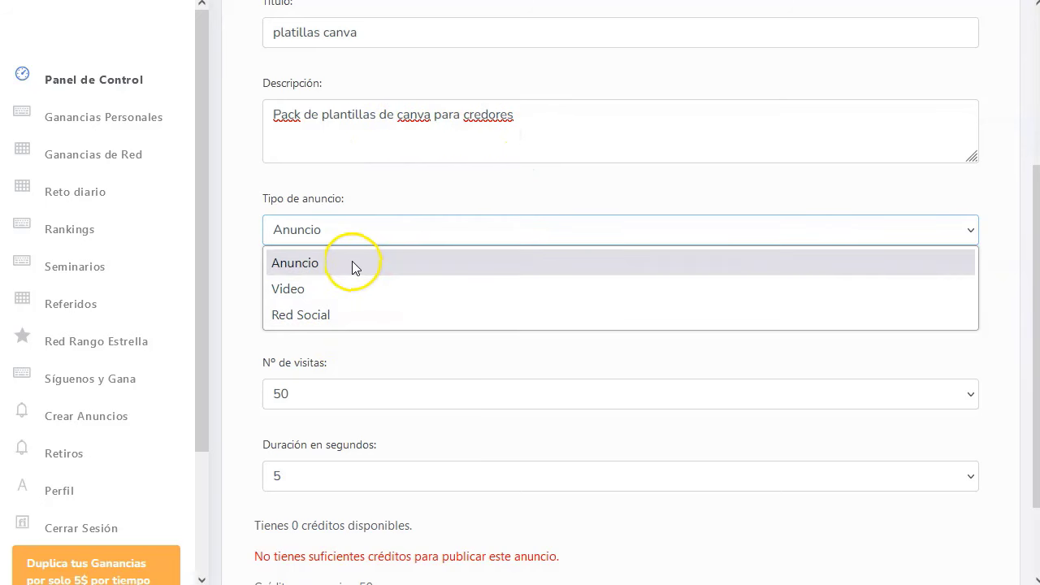
left_click(323, 314)
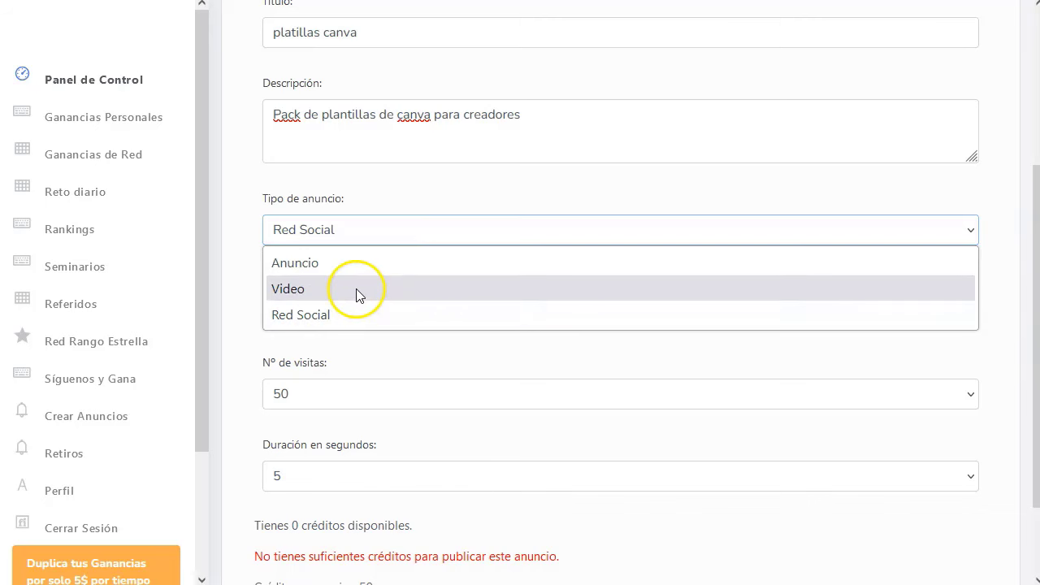
left_click(310, 262)
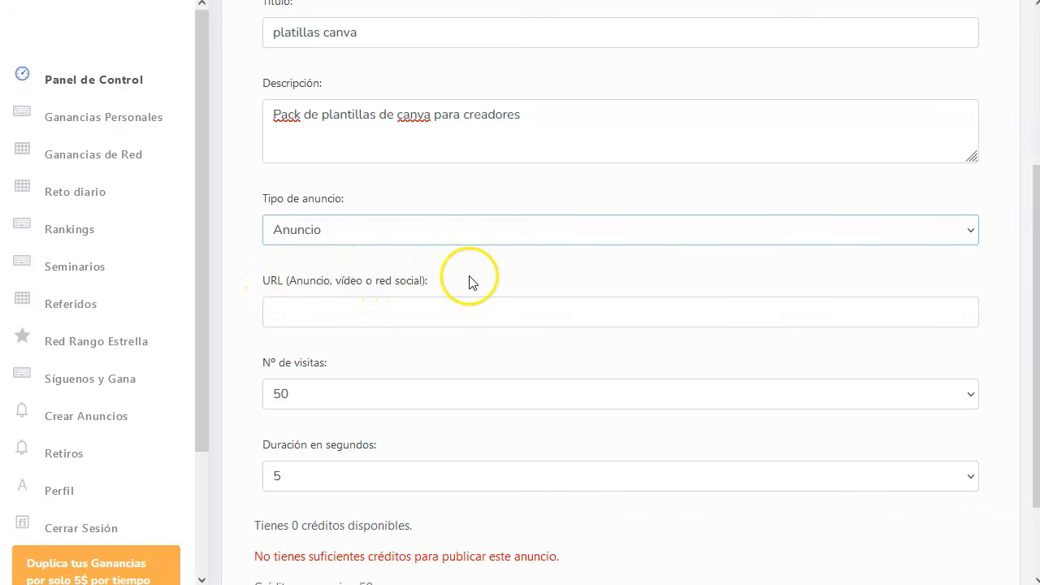
scroll(482, 278, "down", 1)
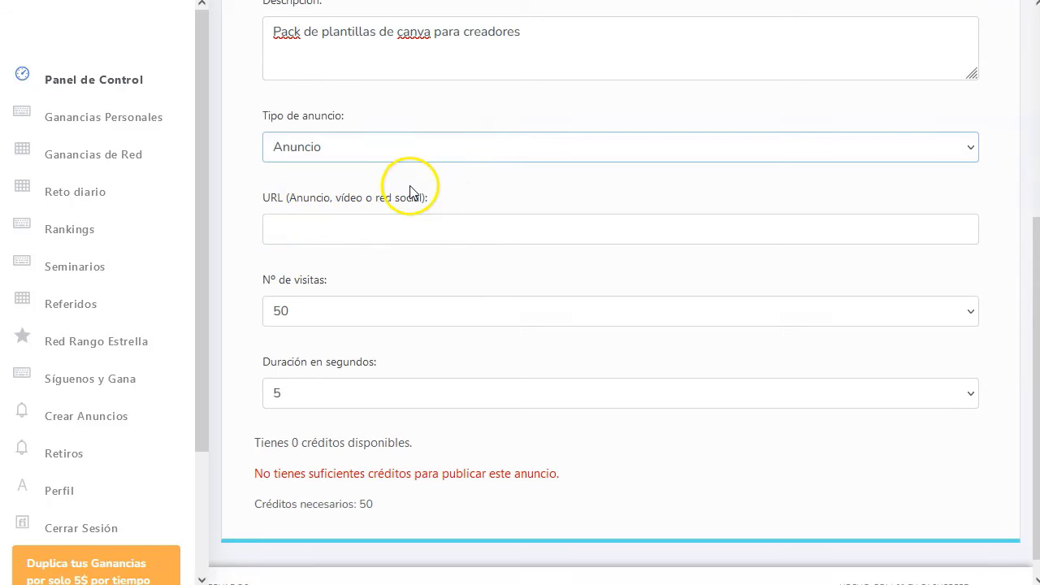
left_click(365, 232)
type("https://cutt.ly/kwJcQQHU")
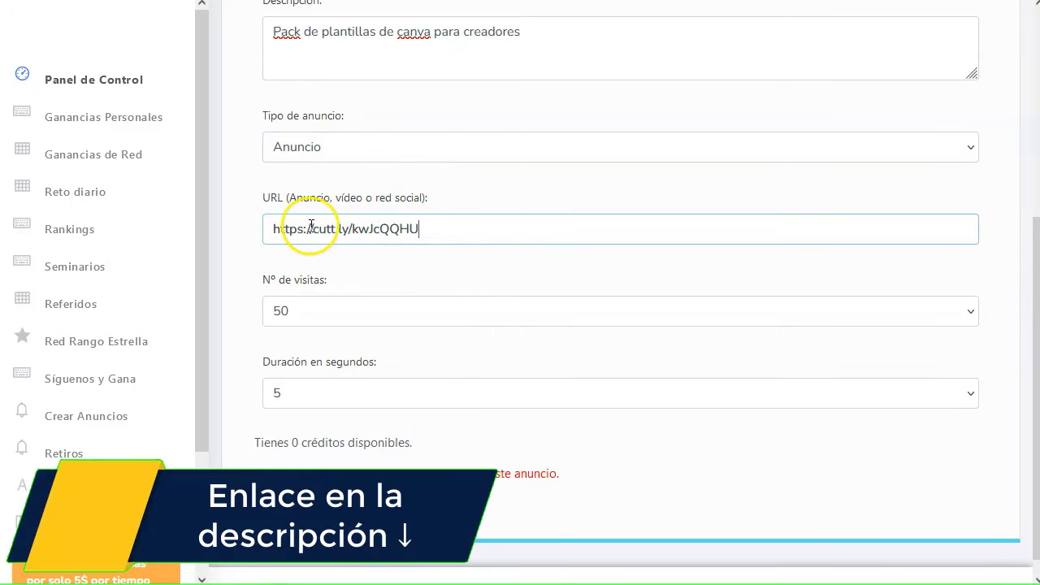
Set the ad to 50 visits with a duration of 5 seconds, and look over the linked landing page
left_click(317, 313)
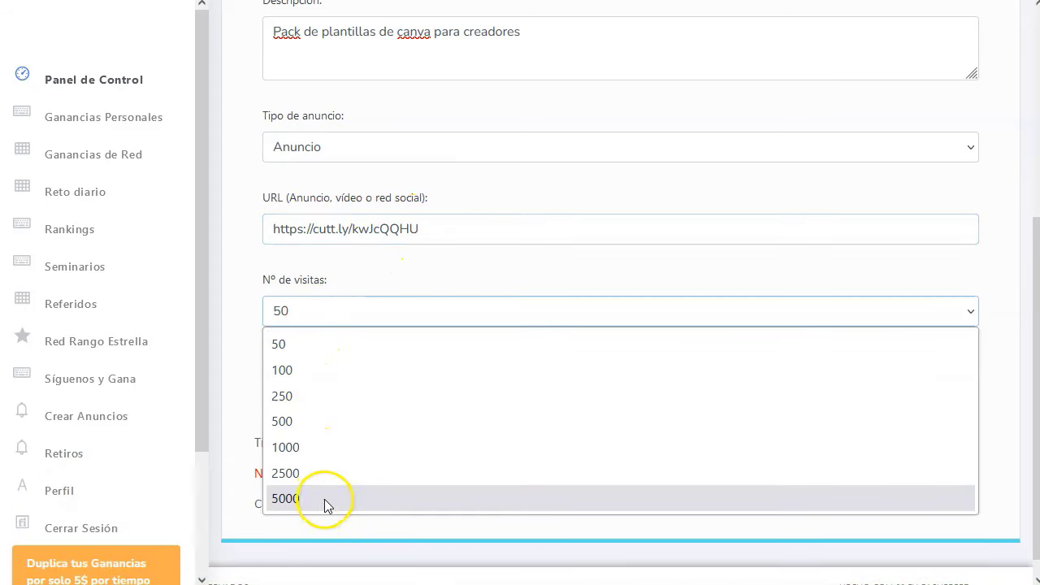
left_click(332, 346)
scroll(410, 358, "down", 1)
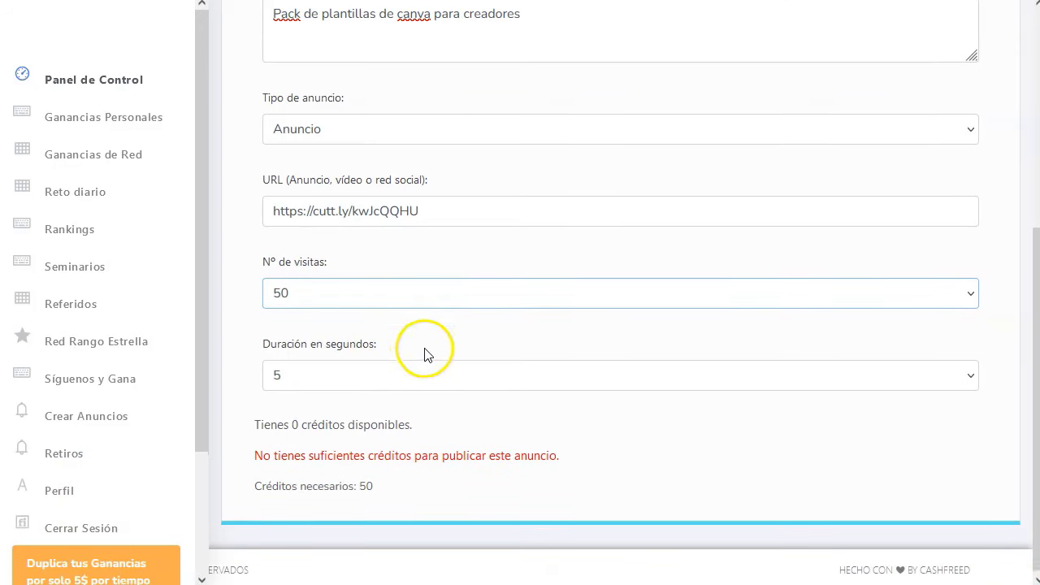
left_click(347, 375)
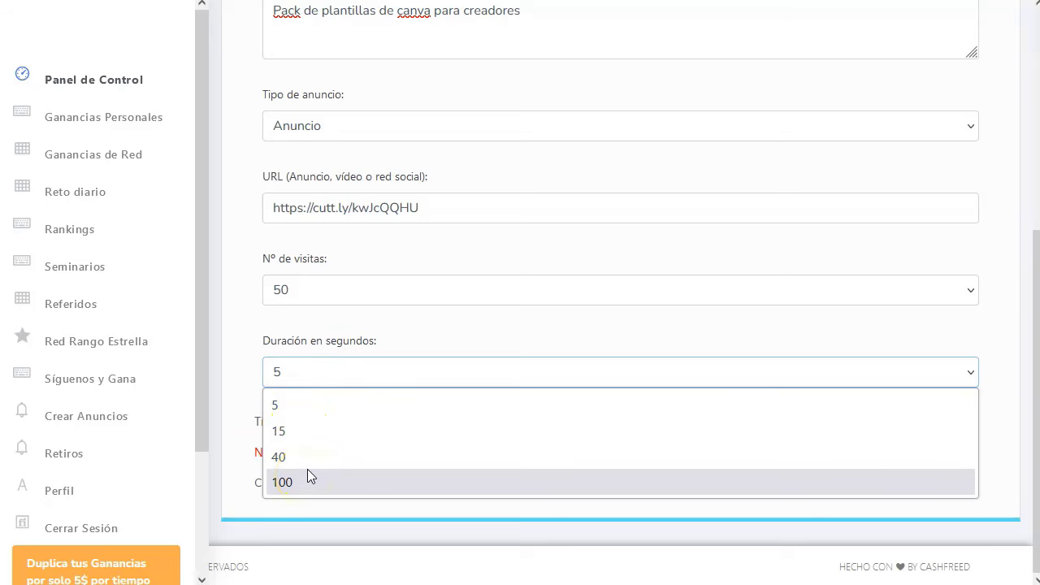
left_click(307, 412)
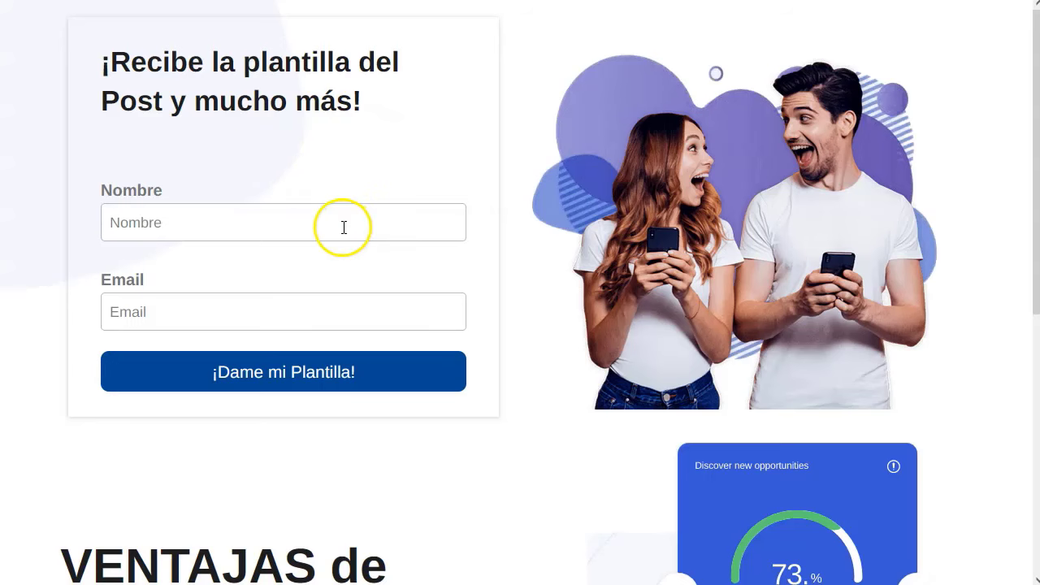
scroll(341, 231, "down", 5)
scroll(292, 272, "up", 5)
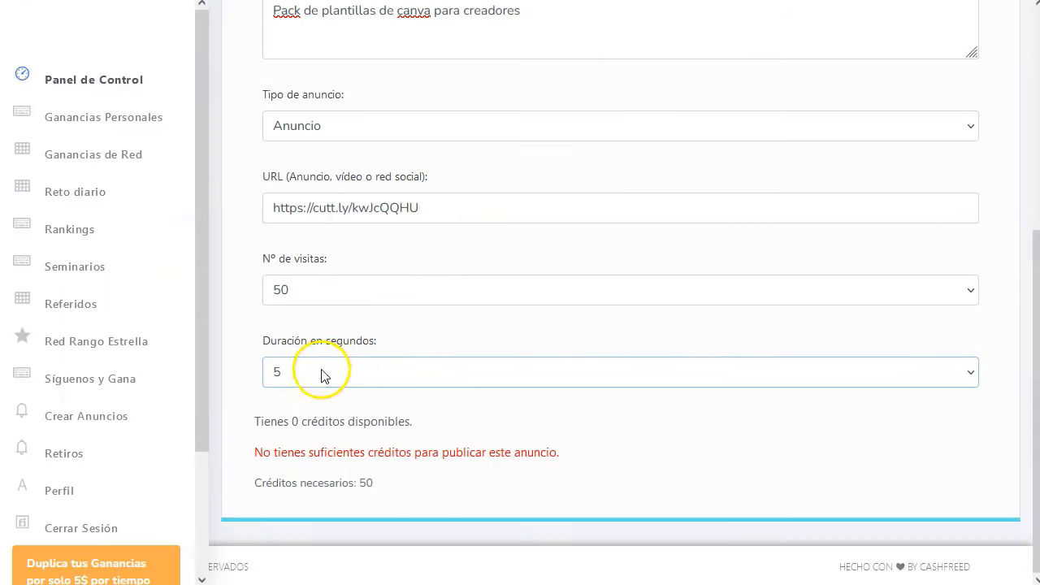
Try a 15-second ad duration to compare the credits required, and restore it to 5 seconds
left_click(322, 370)
left_click(321, 431)
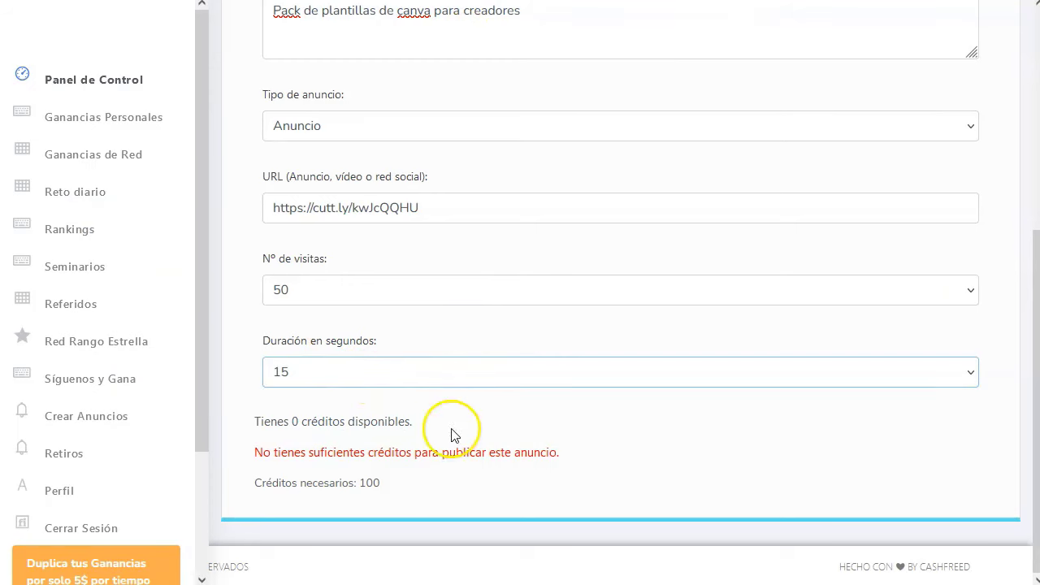
left_click(370, 380)
left_click(309, 403)
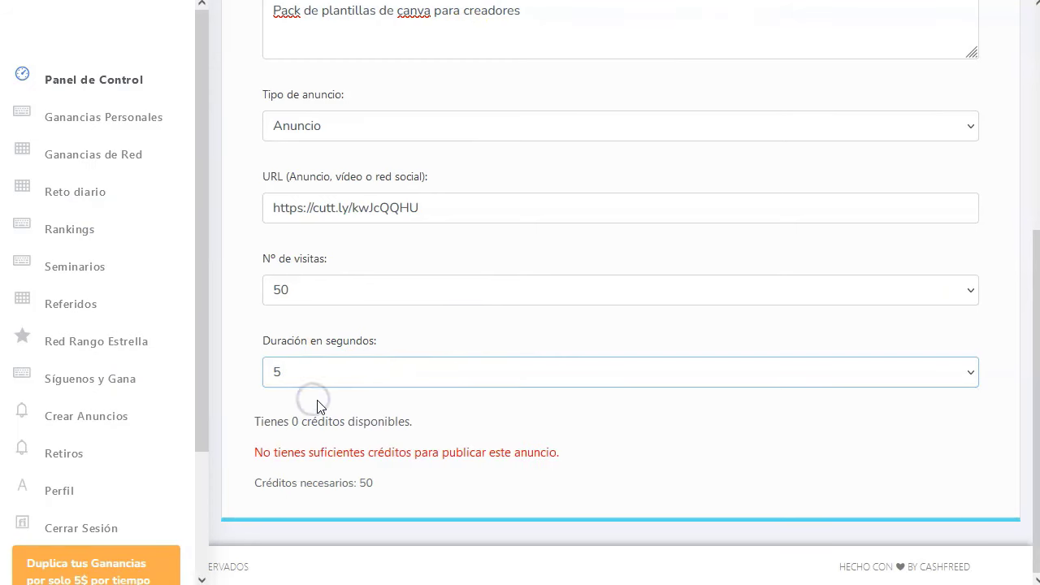
left_click(367, 482)
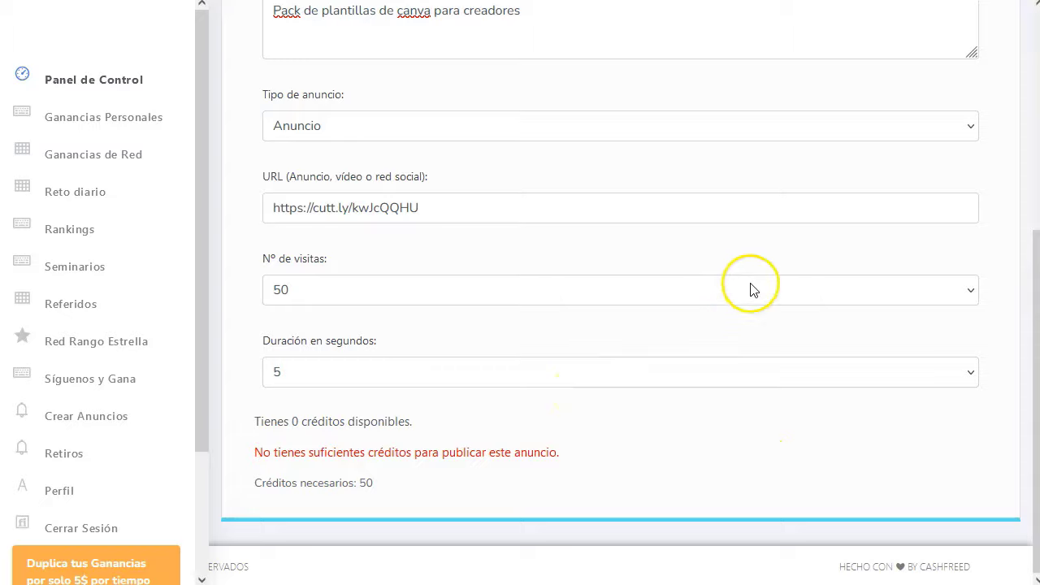
Open the credit purchase page and add one 2200 Créditos pack to the cart
scroll(756, 285, "up", 5)
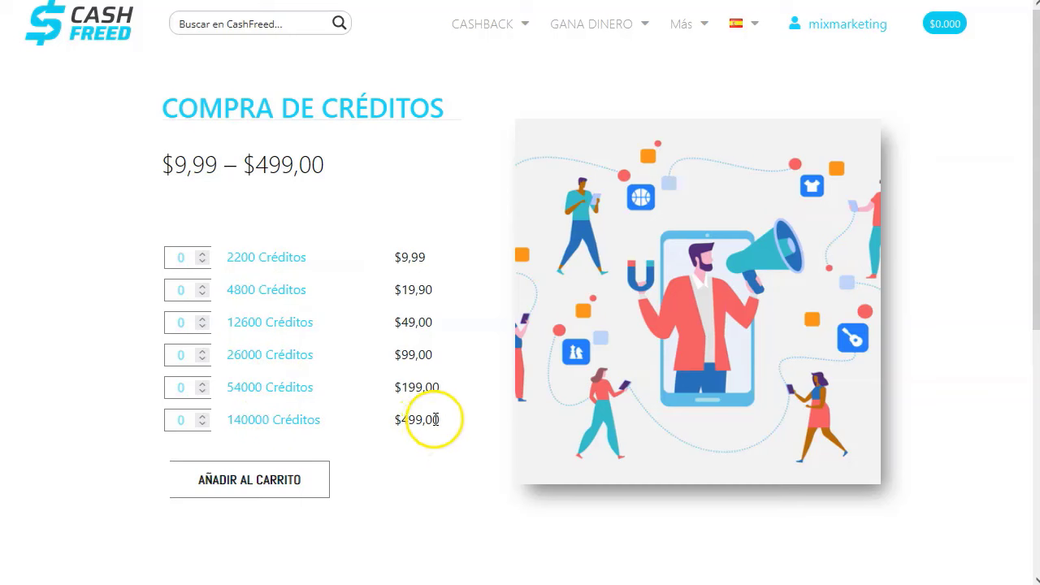
left_click(202, 253)
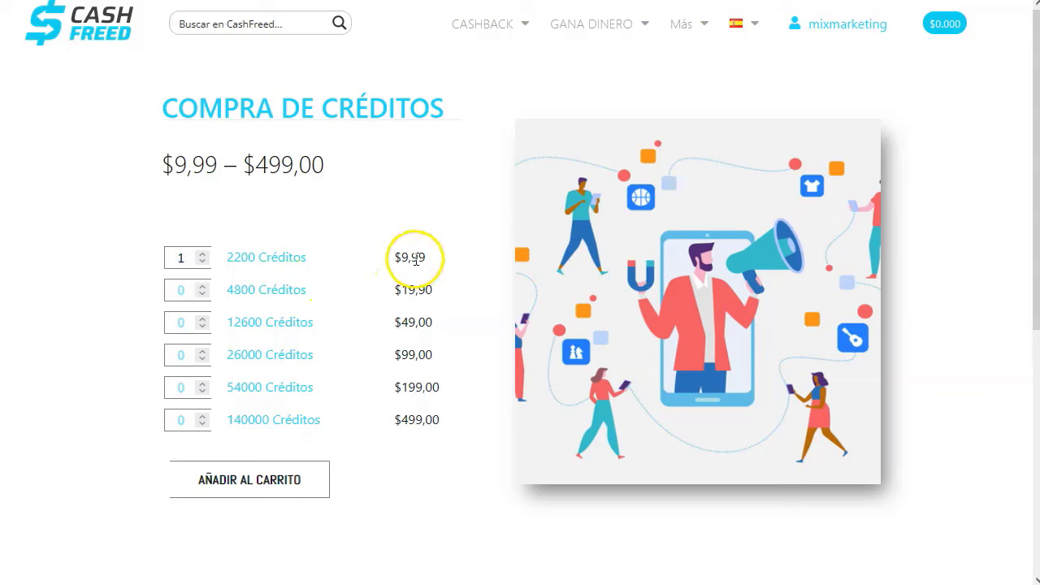
left_click(270, 480)
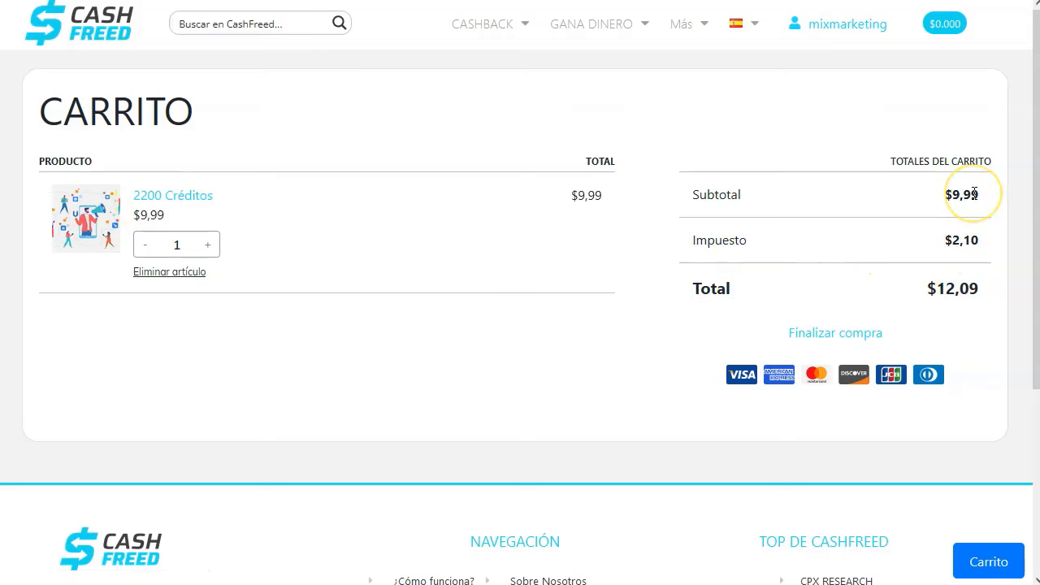
Examine the tax amount and the totals in the shopping cart
left_click_drag(944, 240, 982, 236)
left_click(956, 243)
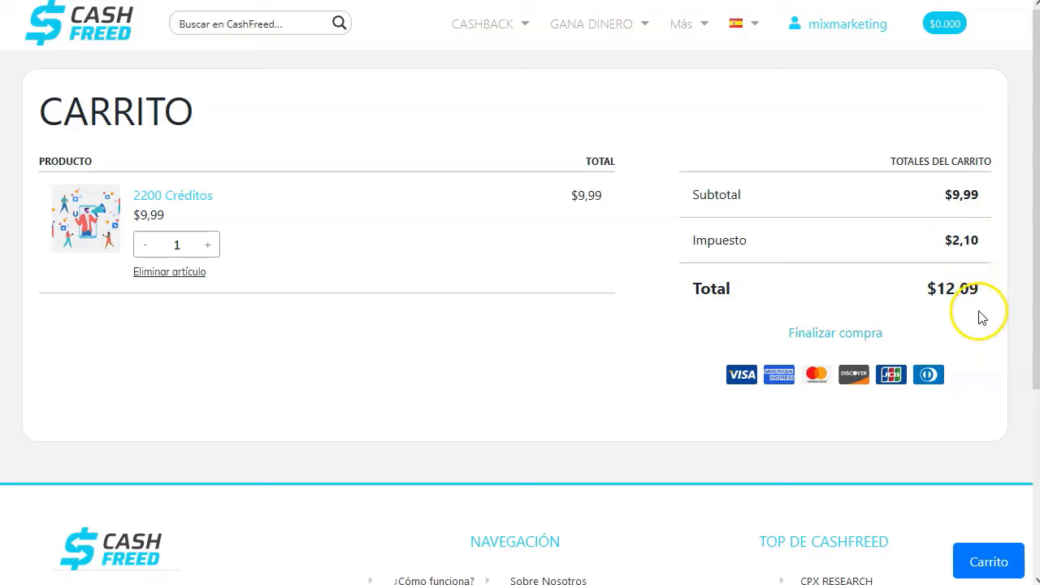
left_click_drag(980, 243, 891, 245)
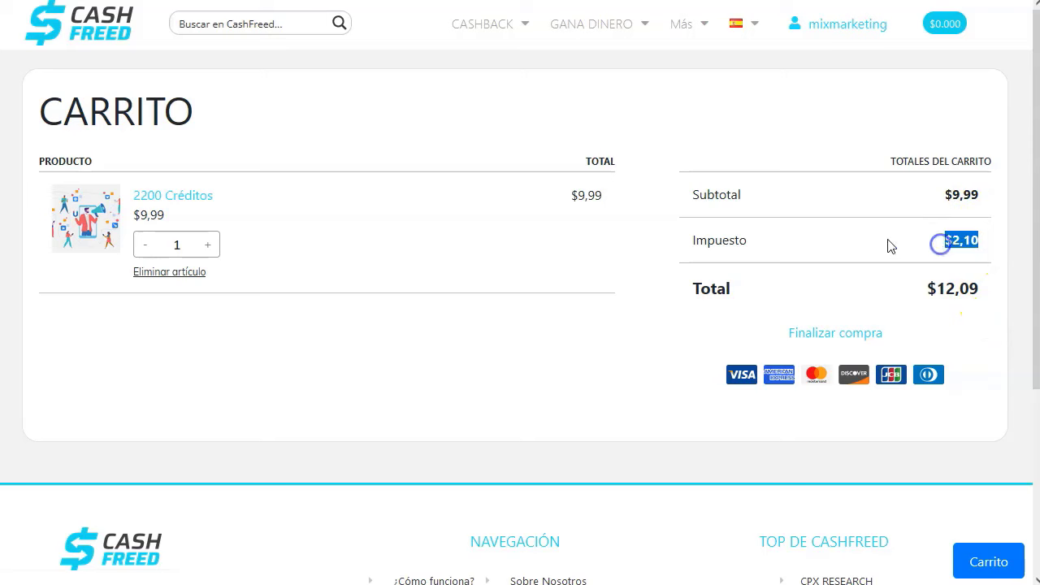
left_click(824, 240)
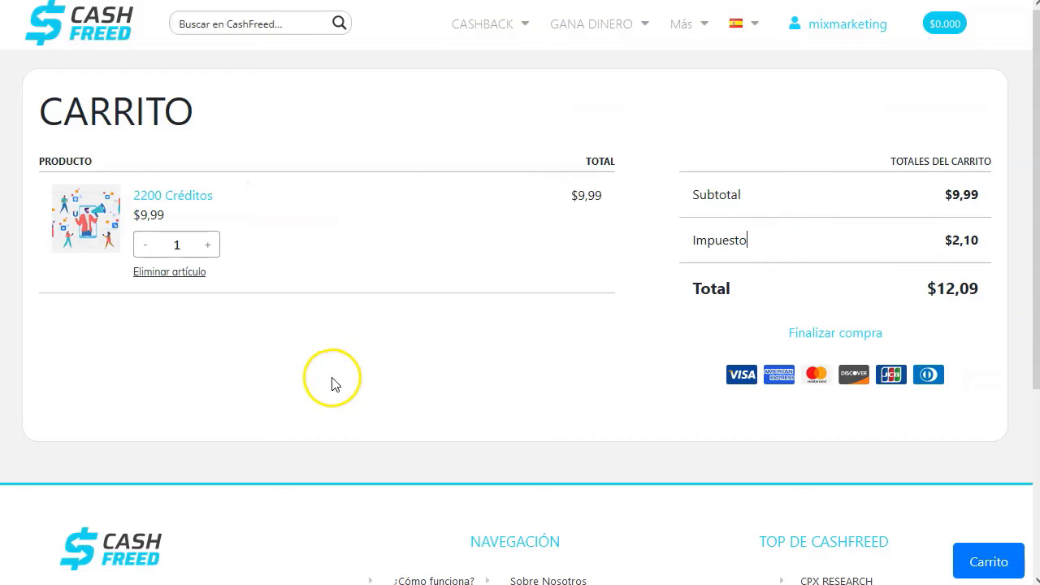
scroll(313, 353, "down", 1)
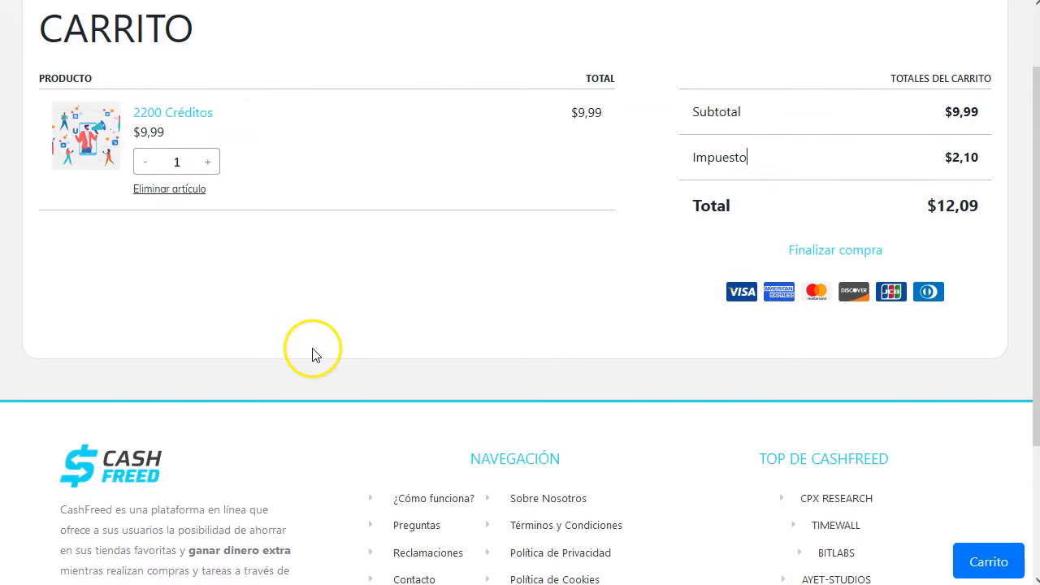
scroll(358, 308, "up", 1)
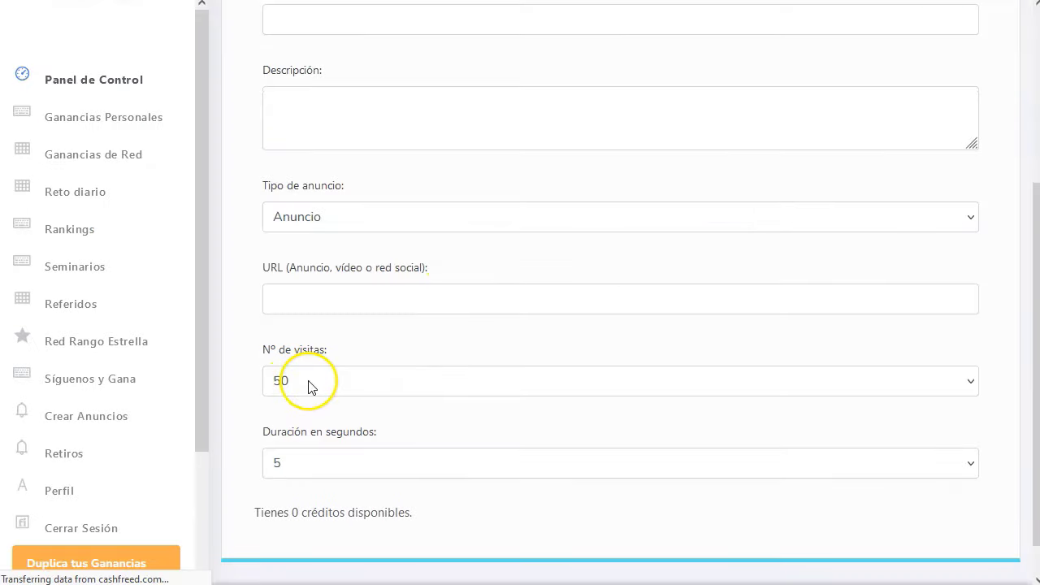
Always block the site's permission request, and set the ad to 50 visits with a 15-second duration to check the credits required
left_click(306, 385)
left_click(309, 413)
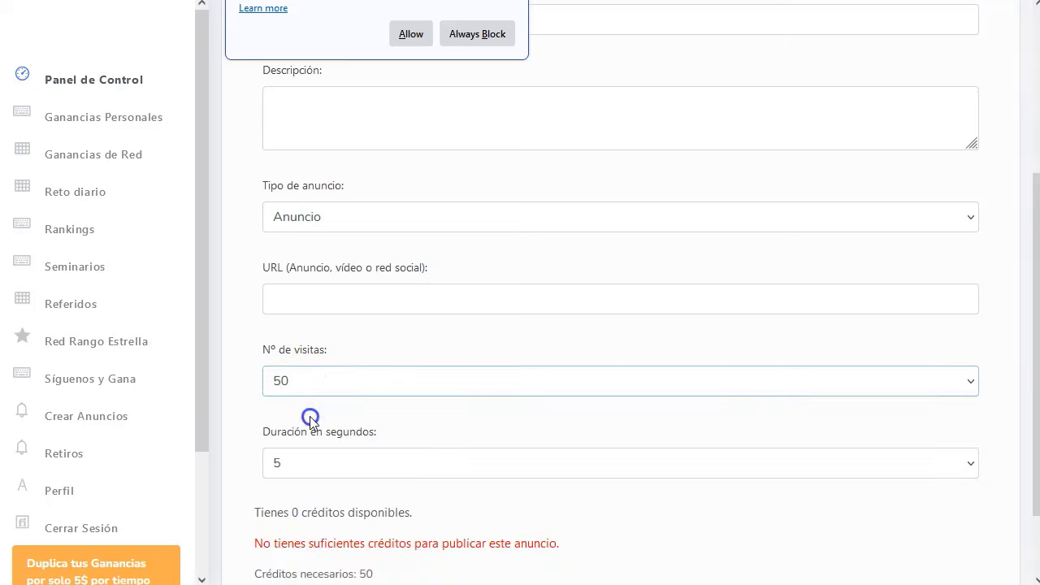
left_click(477, 33)
left_click(352, 461)
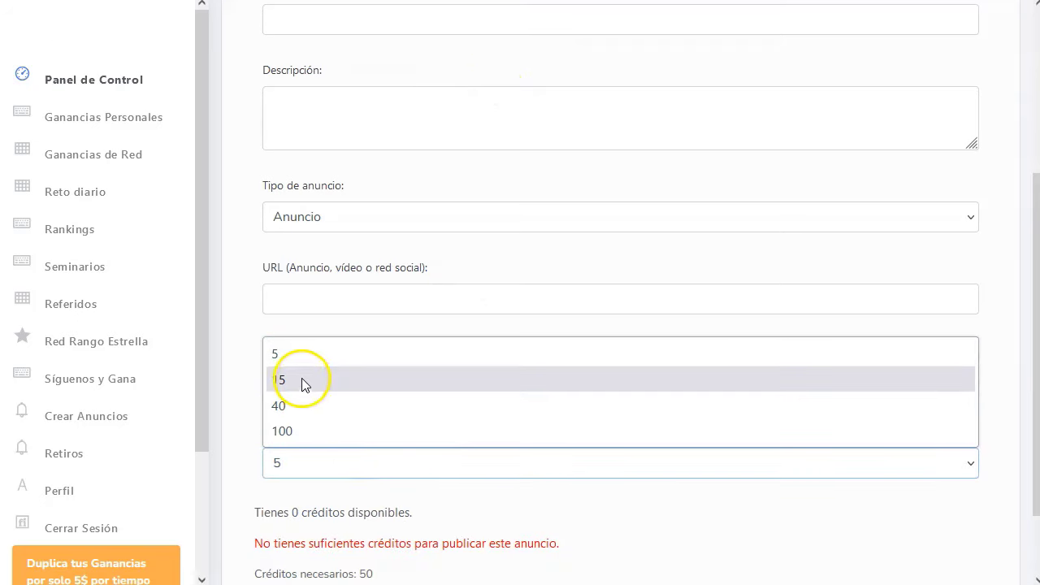
left_click(302, 382)
scroll(333, 430, "down", 2)
double_click(367, 484)
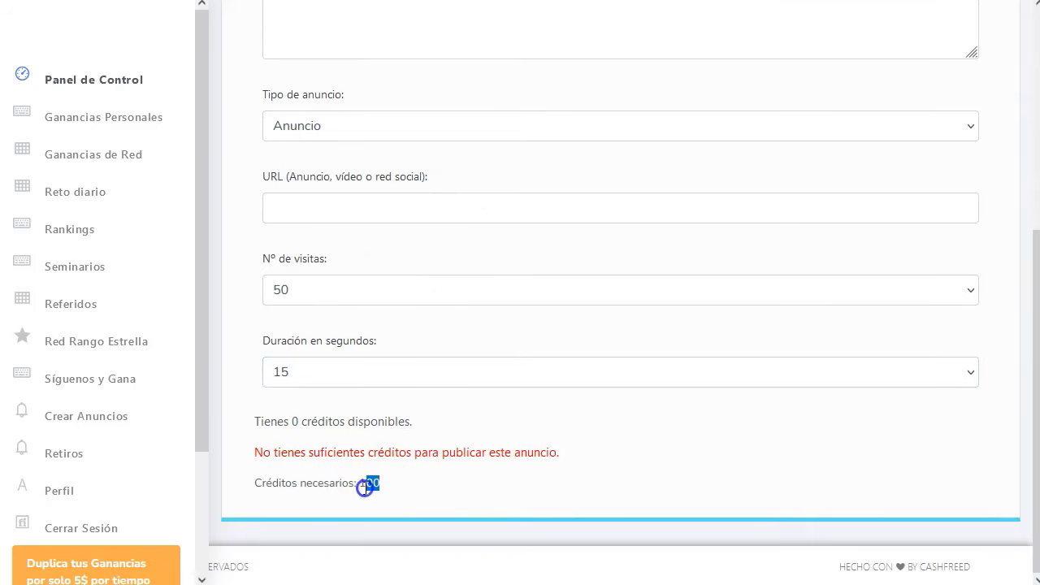
left_click(383, 486)
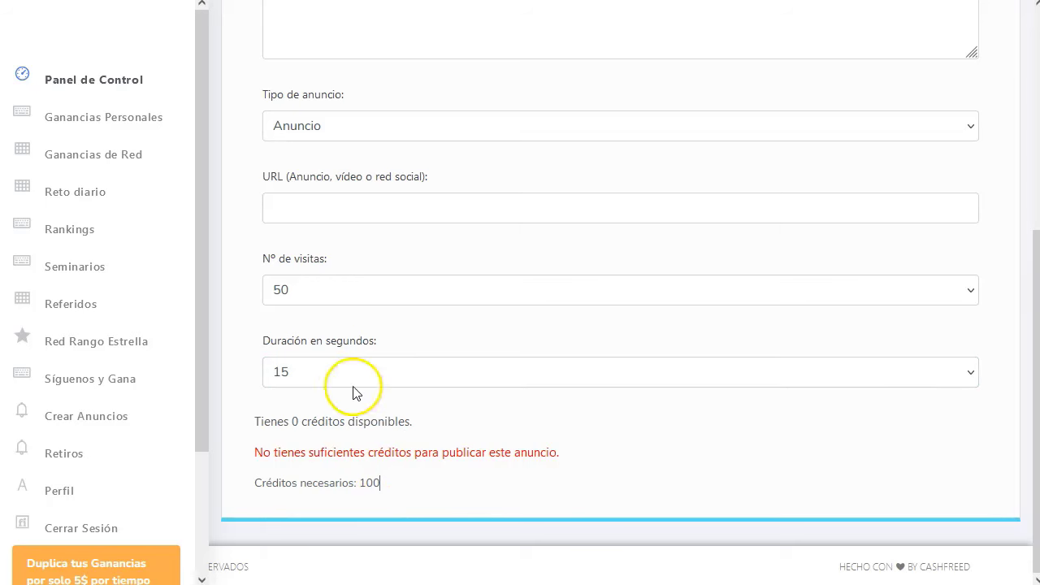
Set the number of visits to 1000 and check the credits required
left_click(345, 290)
left_click(341, 425)
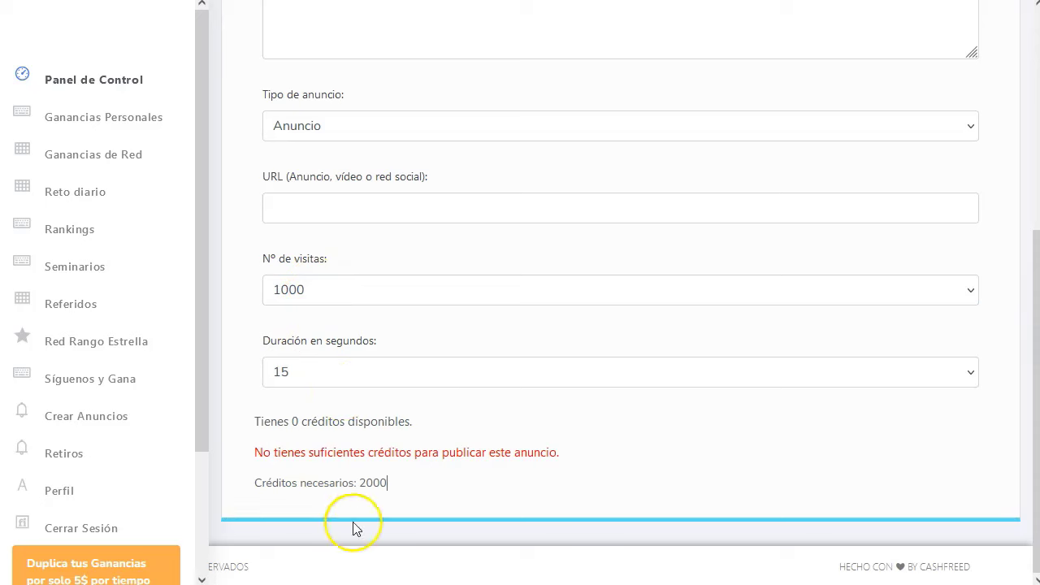
left_click_drag(359, 485, 395, 486)
left_click(425, 489)
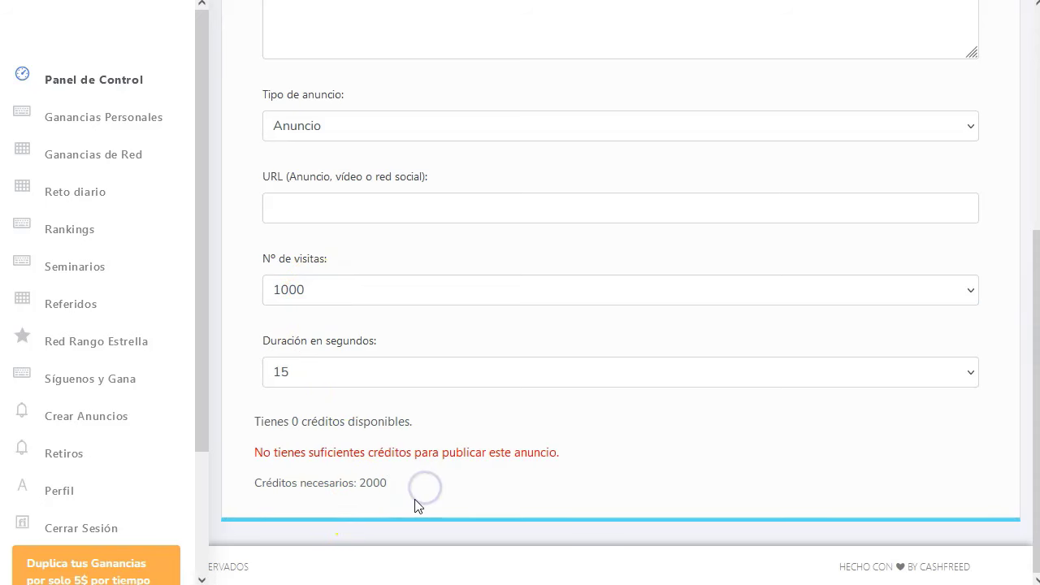
Compare the credits required for the ad at durations of 5 seconds and 40 seconds
left_click(308, 378)
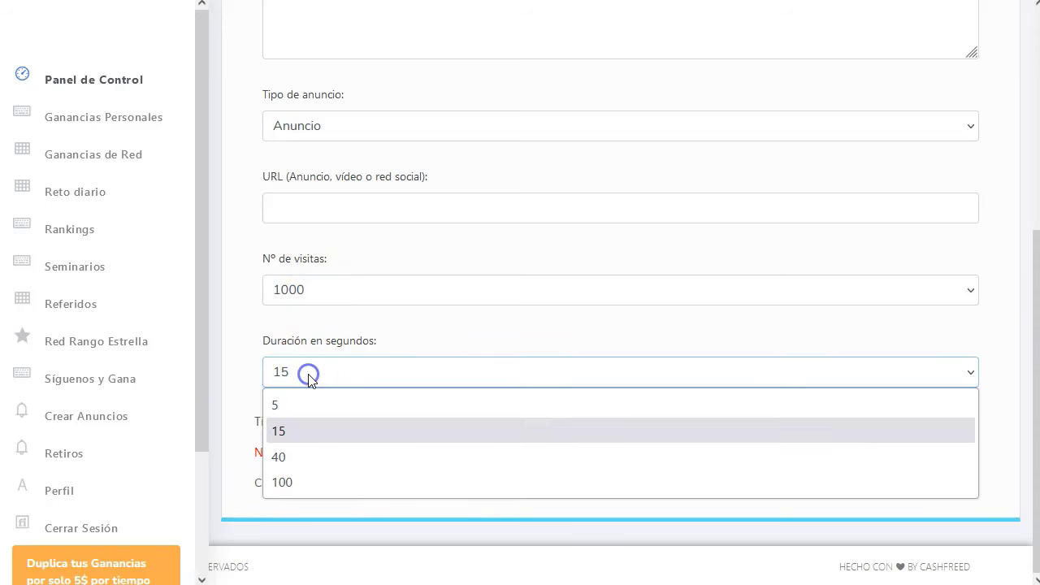
left_click(297, 404)
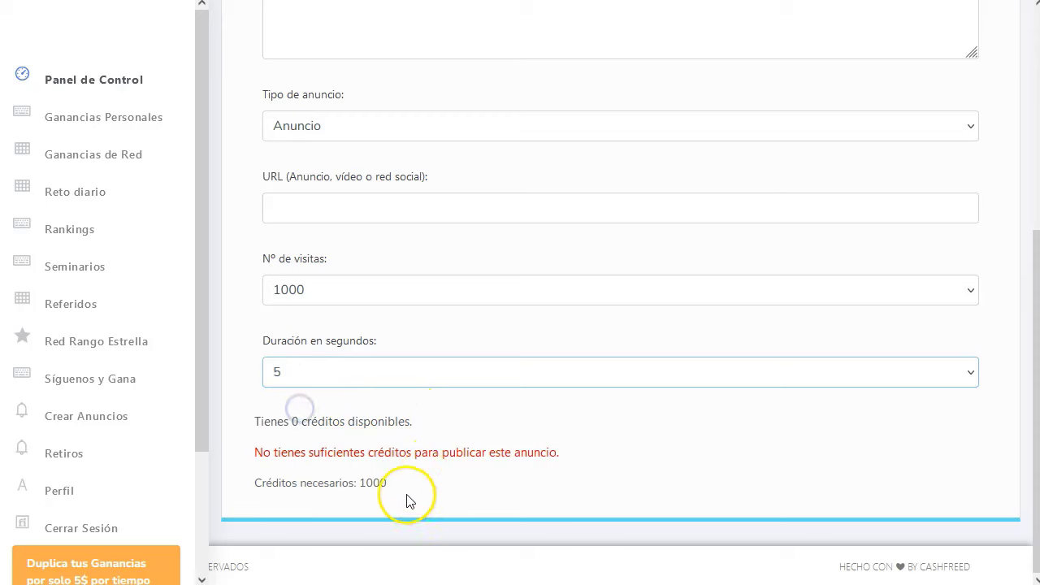
left_click(334, 388)
left_click(311, 453)
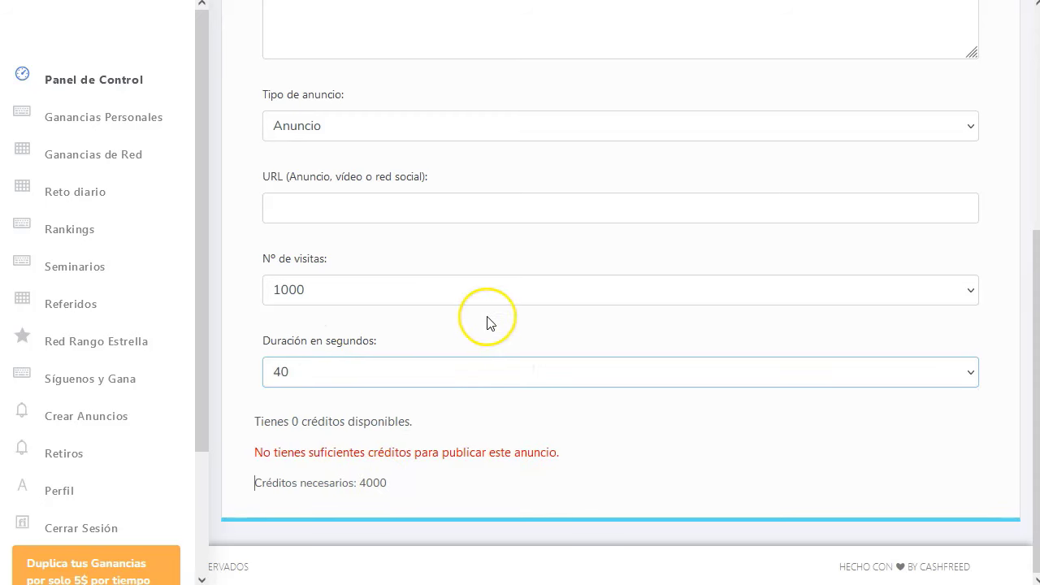
scroll(490, 324, "up", 5)
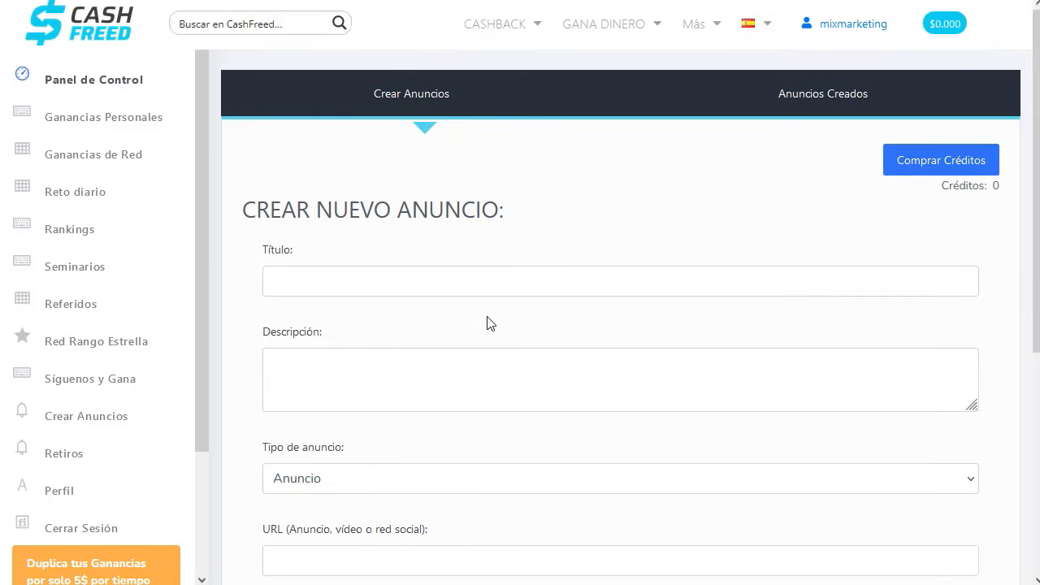
left_click(499, 290)
left_click(616, 234)
left_click(584, 213)
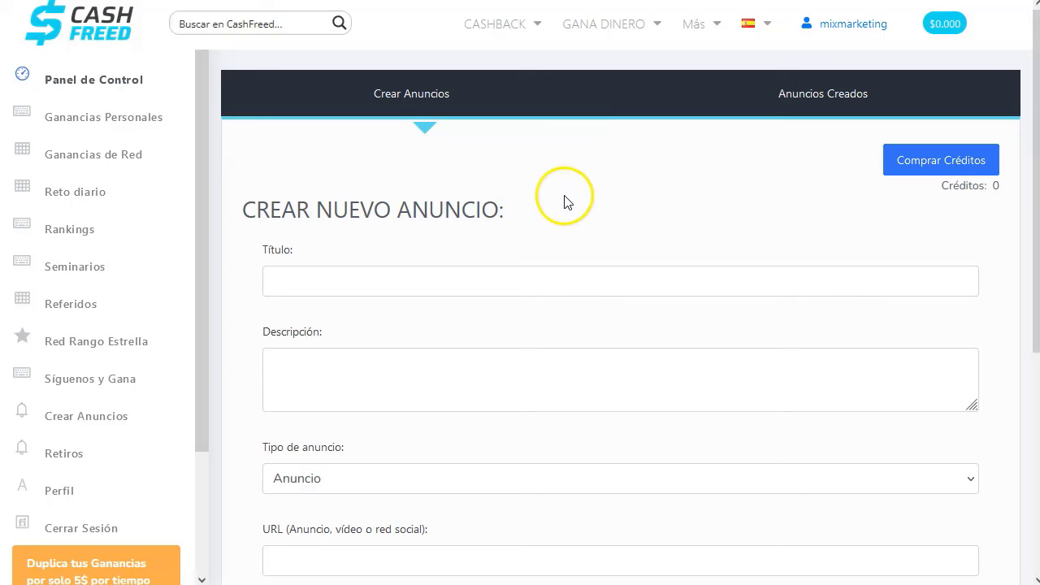
scroll(564, 200, "down", 5)
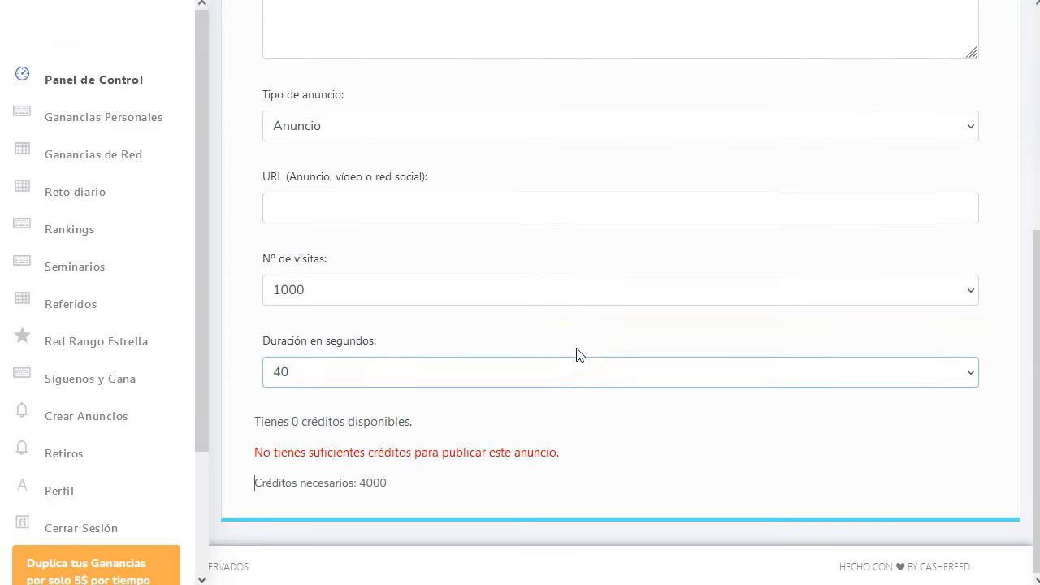
scroll(576, 355, "up", 5)
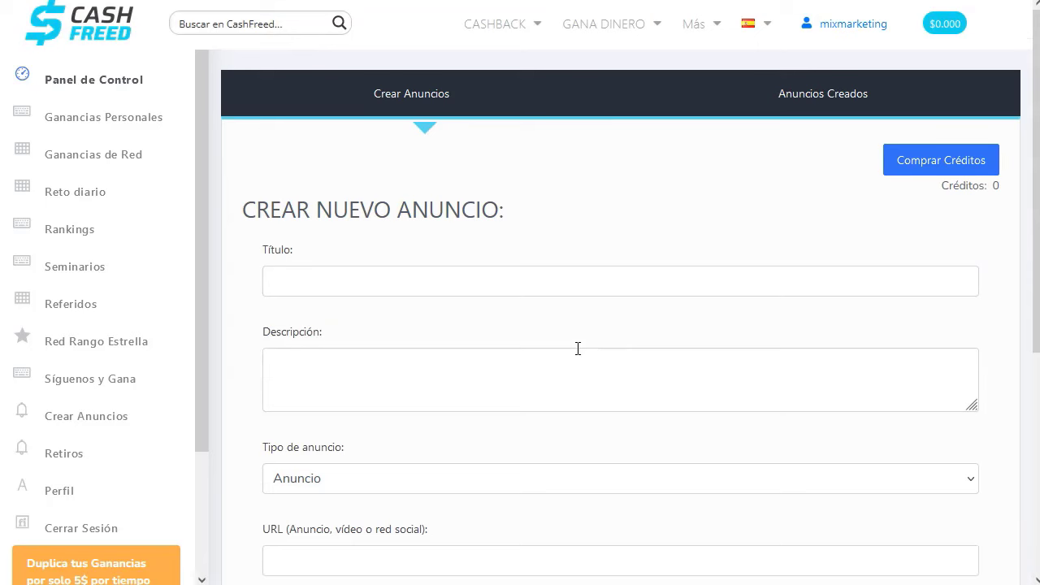
scroll(569, 345, "down", 1)
scroll(558, 341, "up", 1)
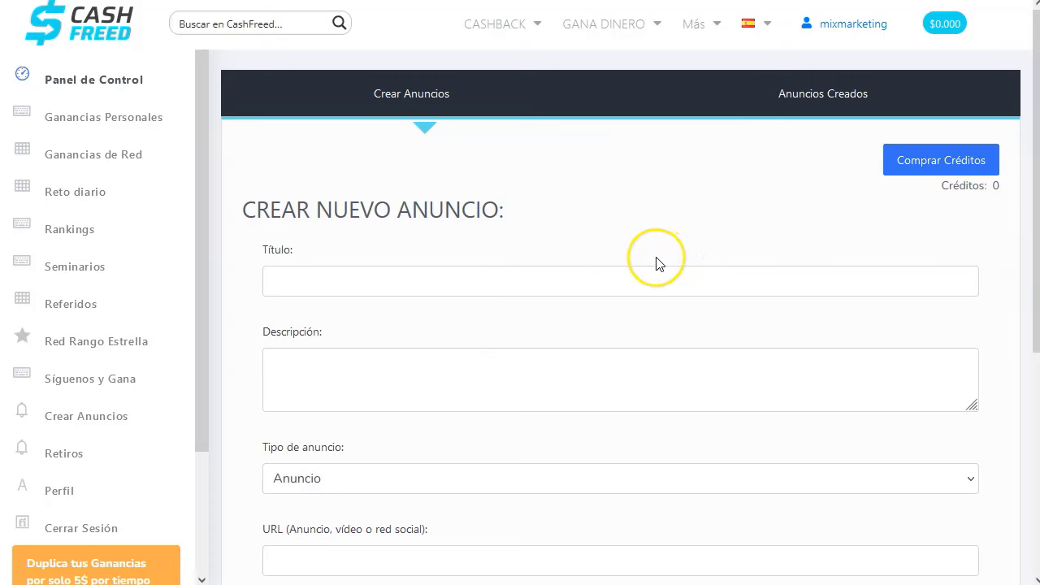
Open the CashFreed home page and look over its introduction and the section on how cashback works
left_click(78, 25)
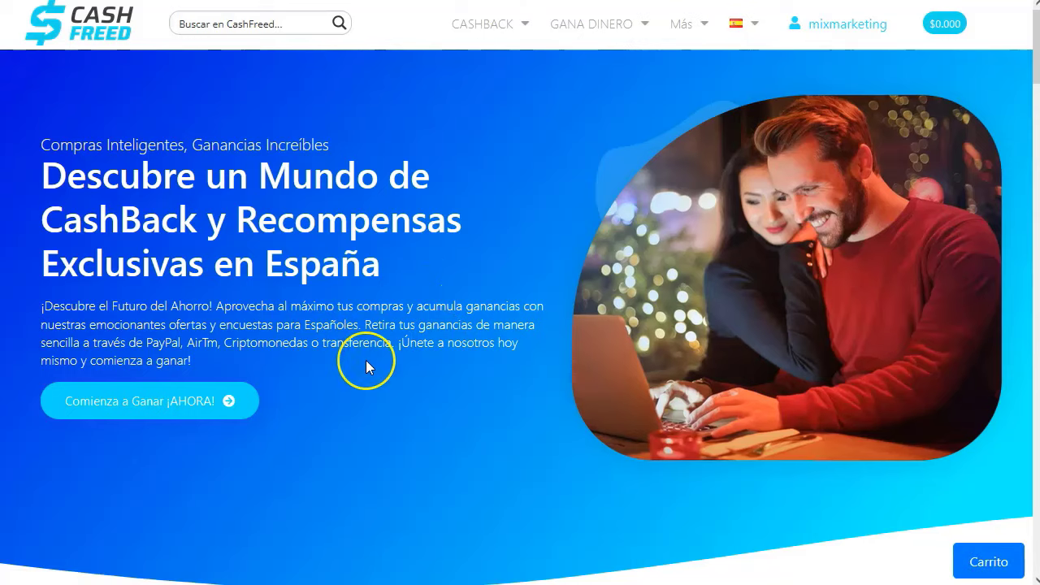
scroll(365, 367, "down", 1)
scroll(365, 367, "down", 5)
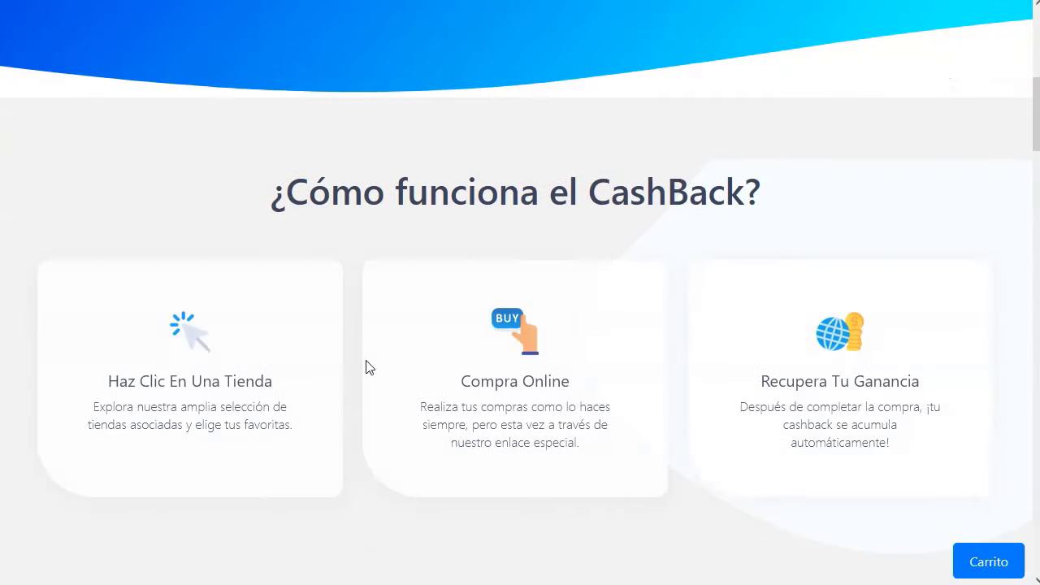
left_click(368, 355)
scroll(368, 355, "up", 6)
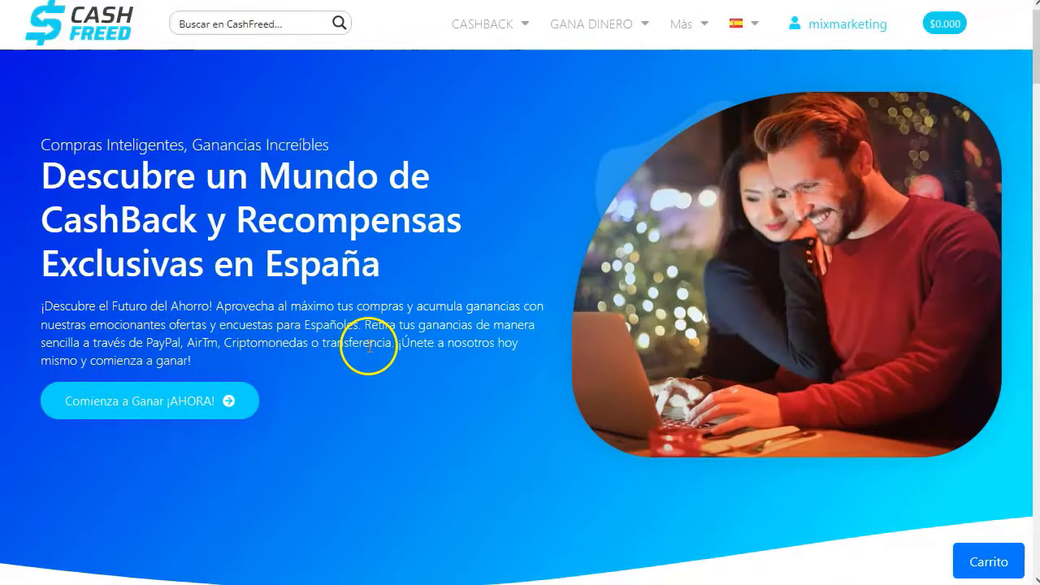